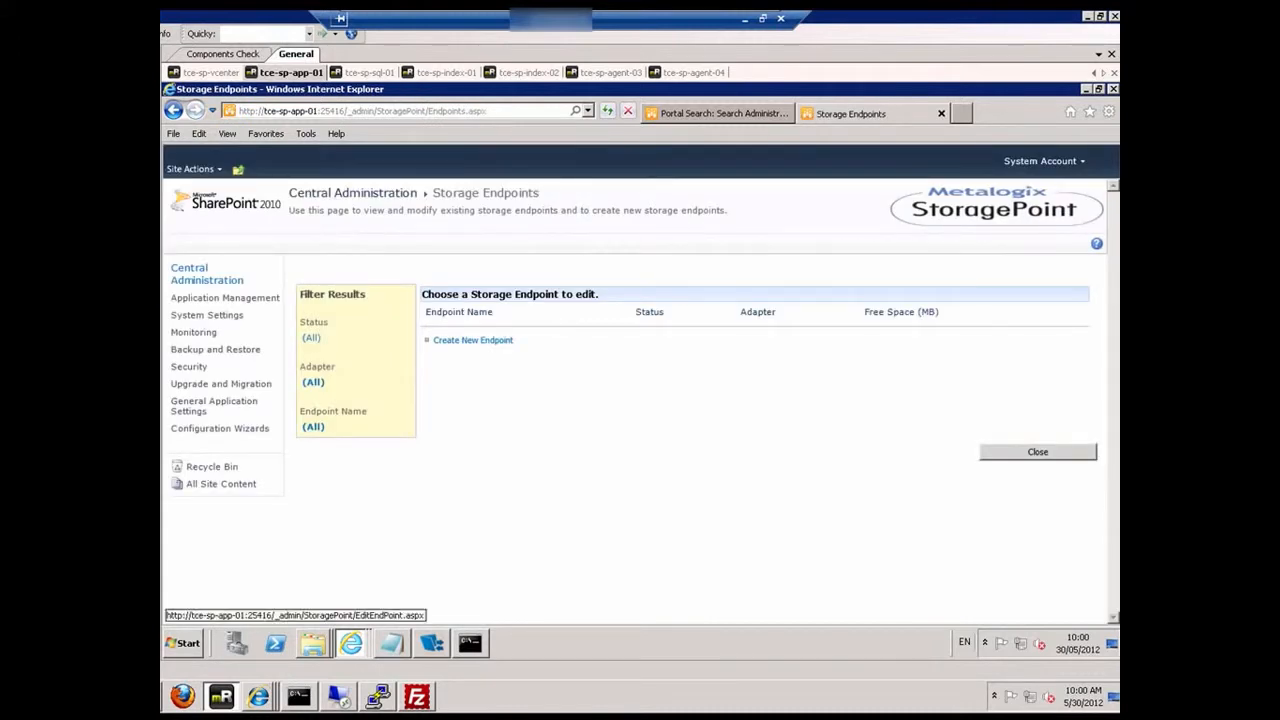
# Start a new StoragePoint storage endpoint and choose FileSystem as its adapter
pyautogui.click(473, 340)
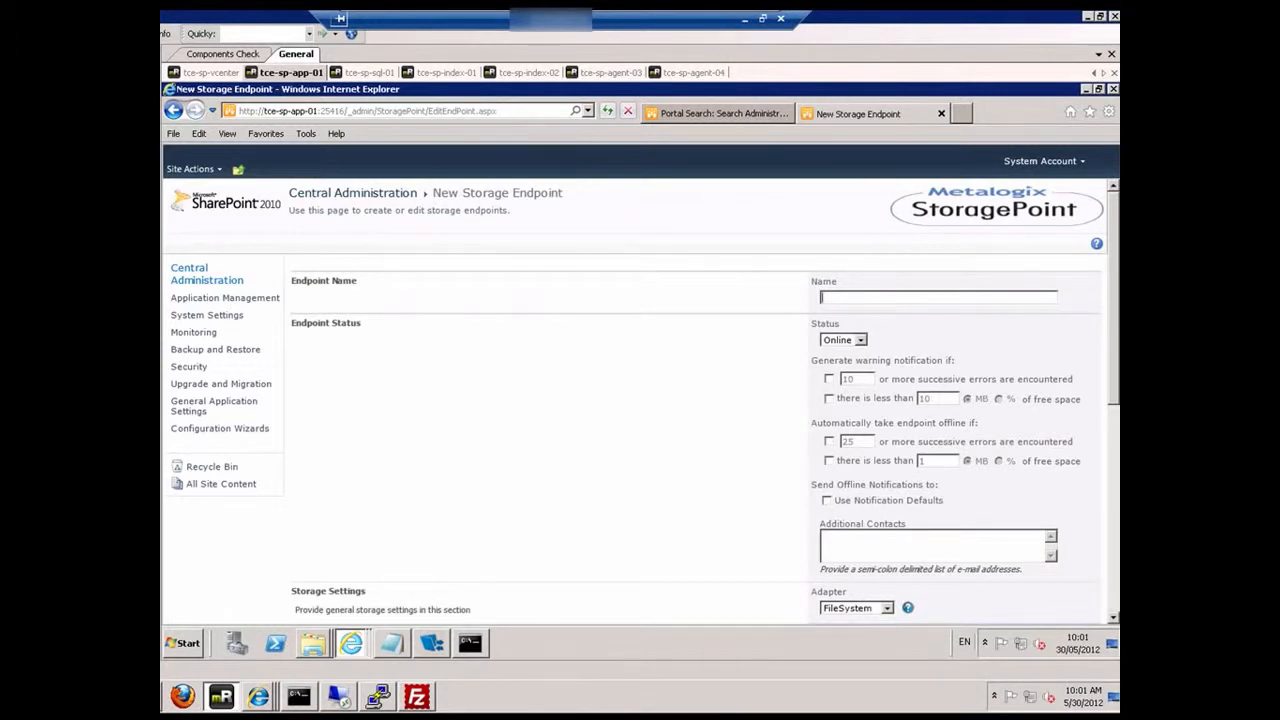
pyautogui.scroll(-3, 640, 400)
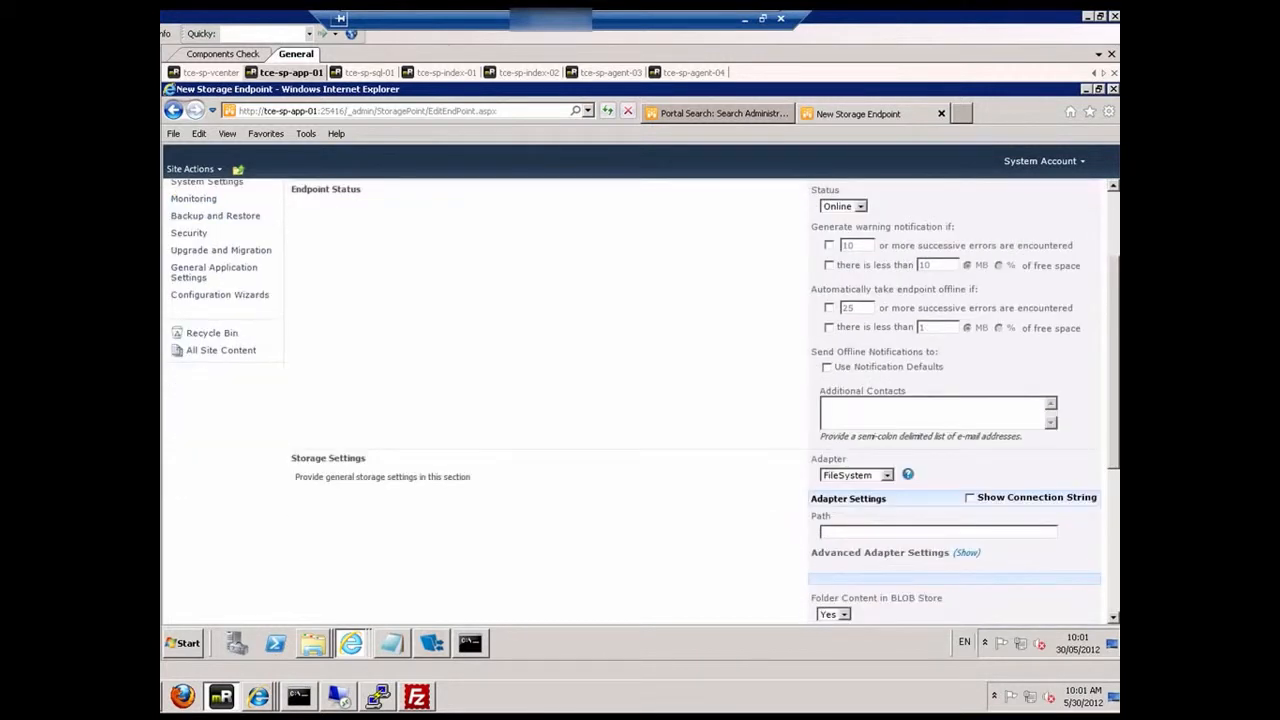
pyautogui.scroll(-2, 640, 400)
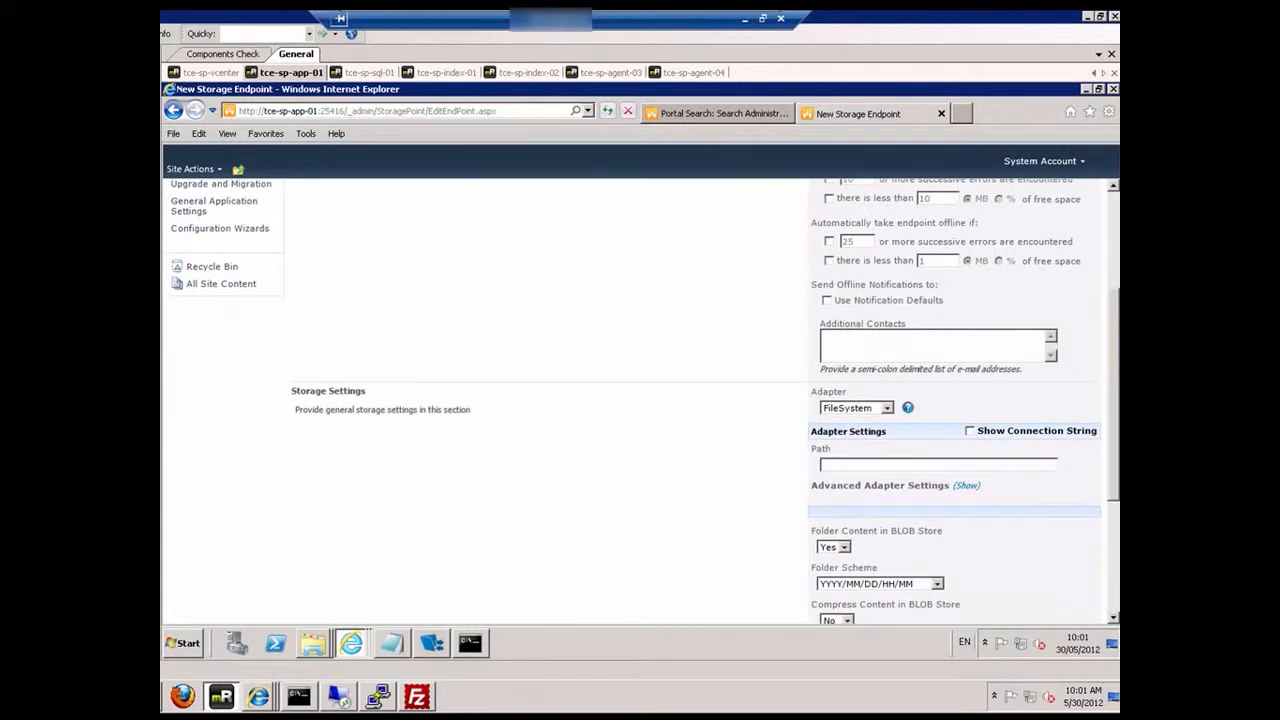
pyautogui.click(887, 408)
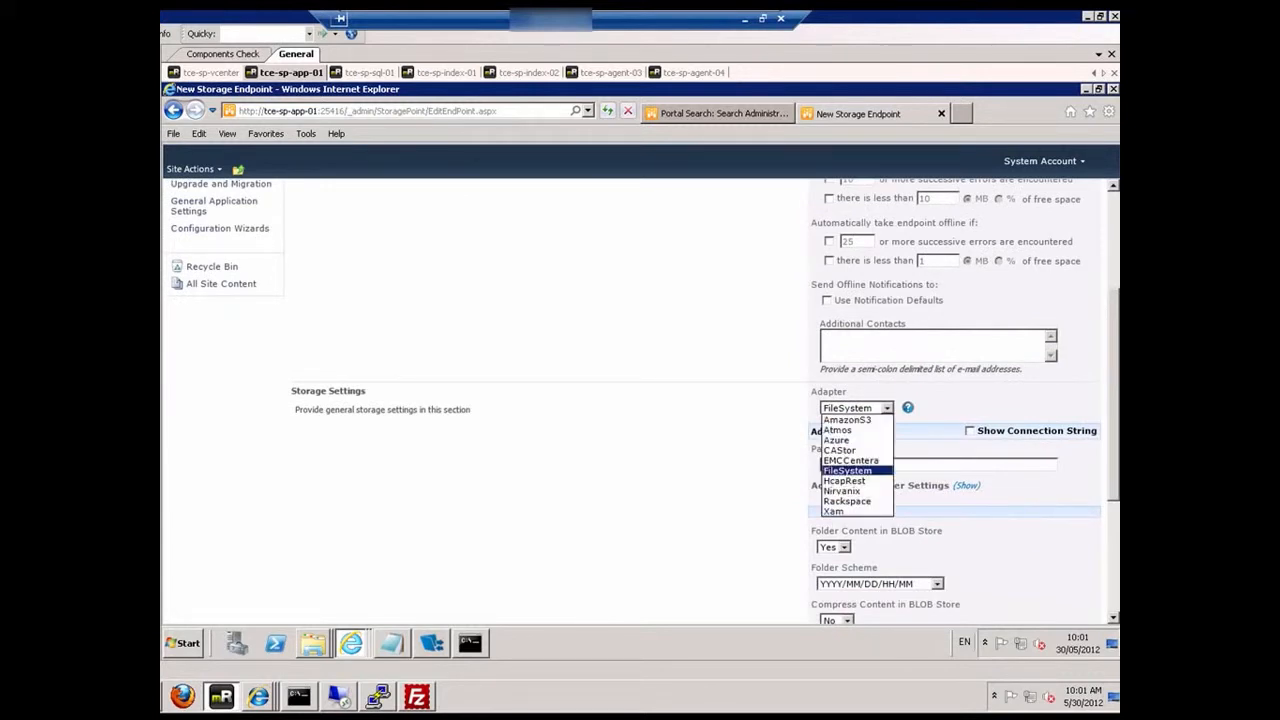
pyautogui.click(848, 471)
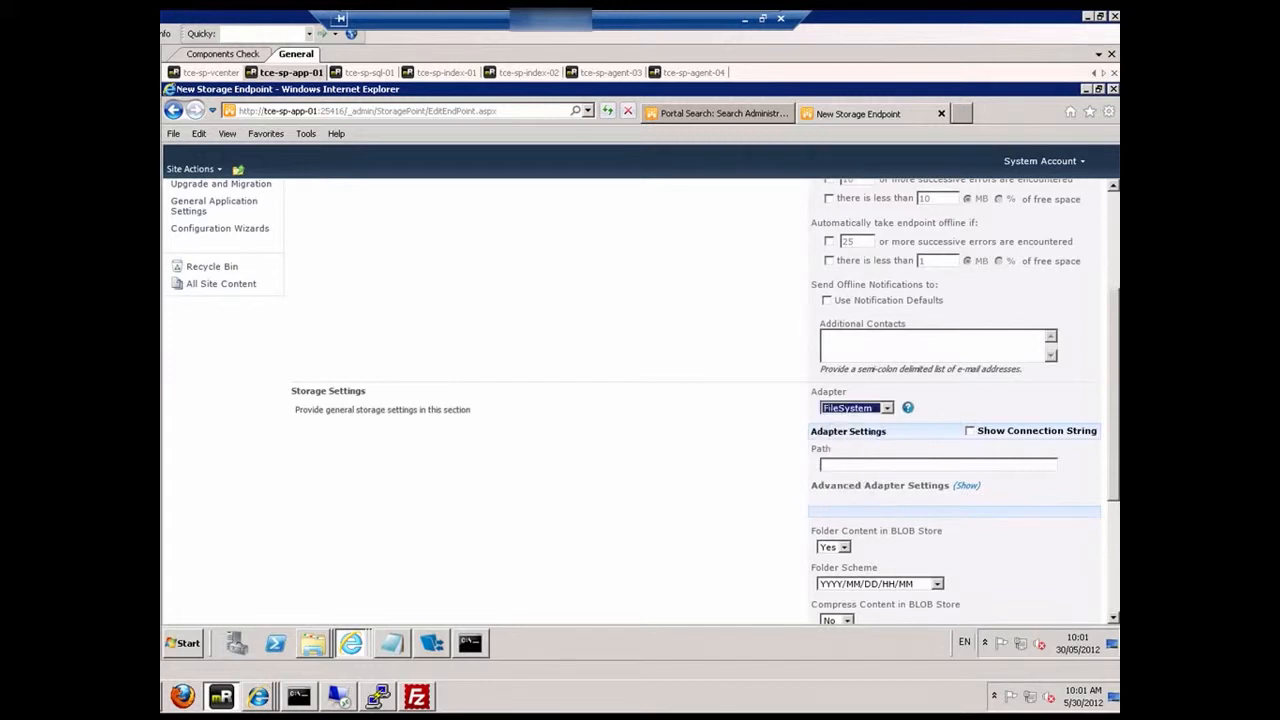
# Set the endpoint's path to the RBSStore150 folder, test the storage settings and save the endpoint
pyautogui.click(876, 464)
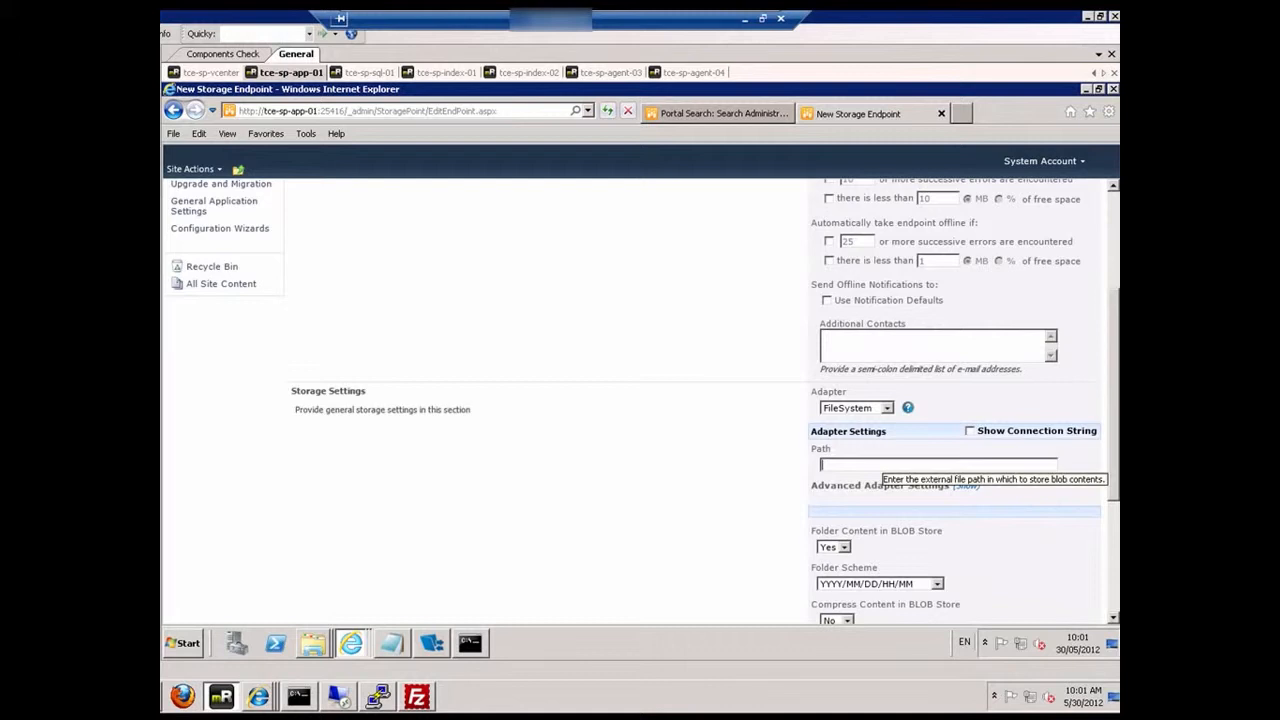
pyautogui.hotkey('ctrl', 'v')
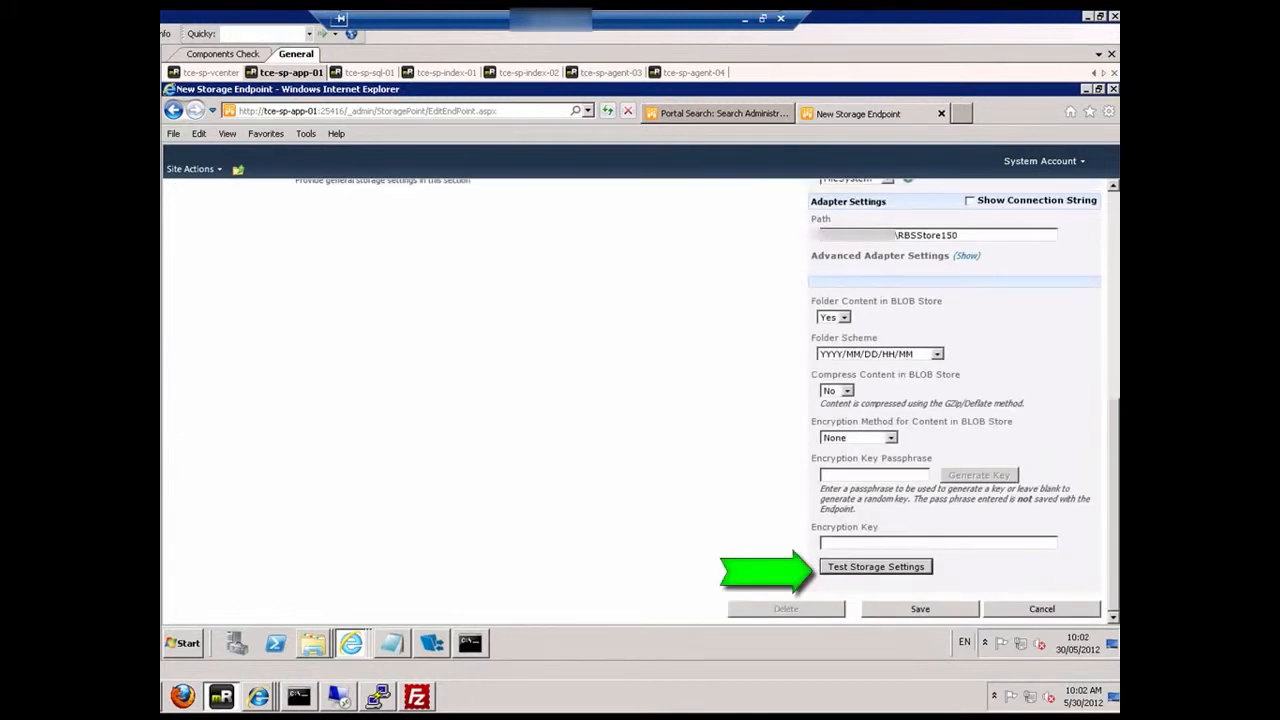
pyautogui.click(876, 567)
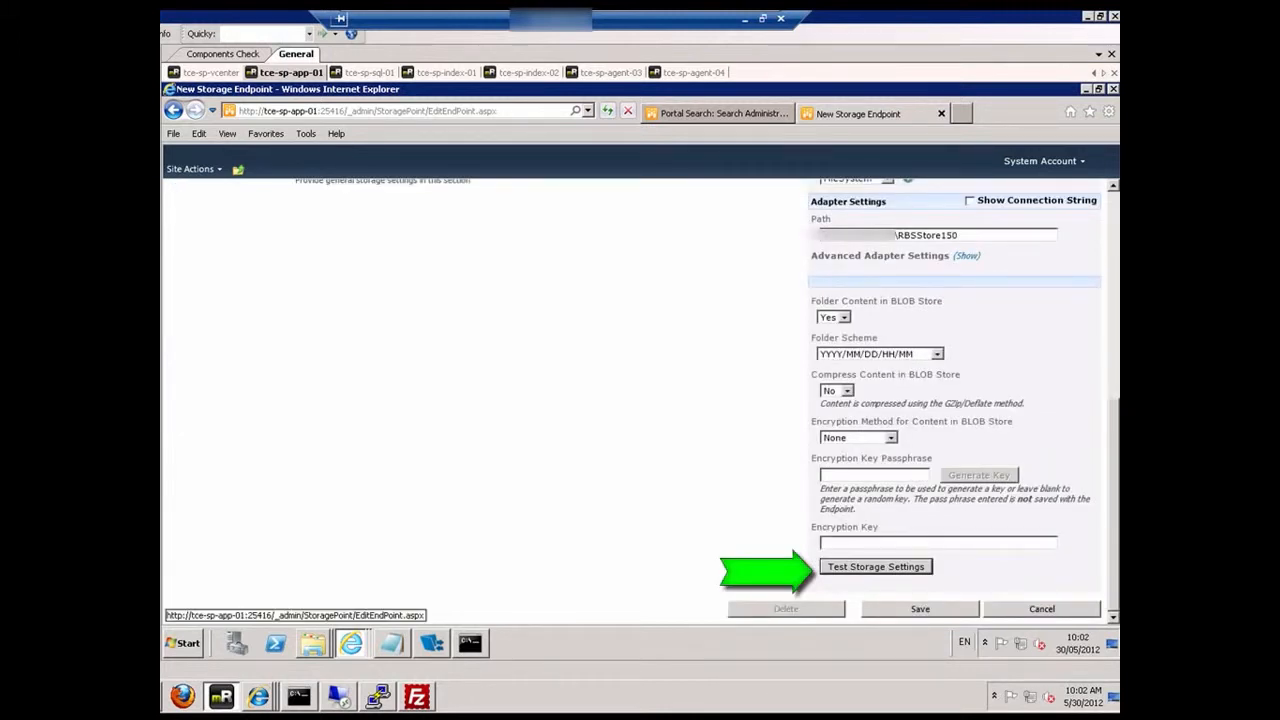
pyautogui.click(920, 609)
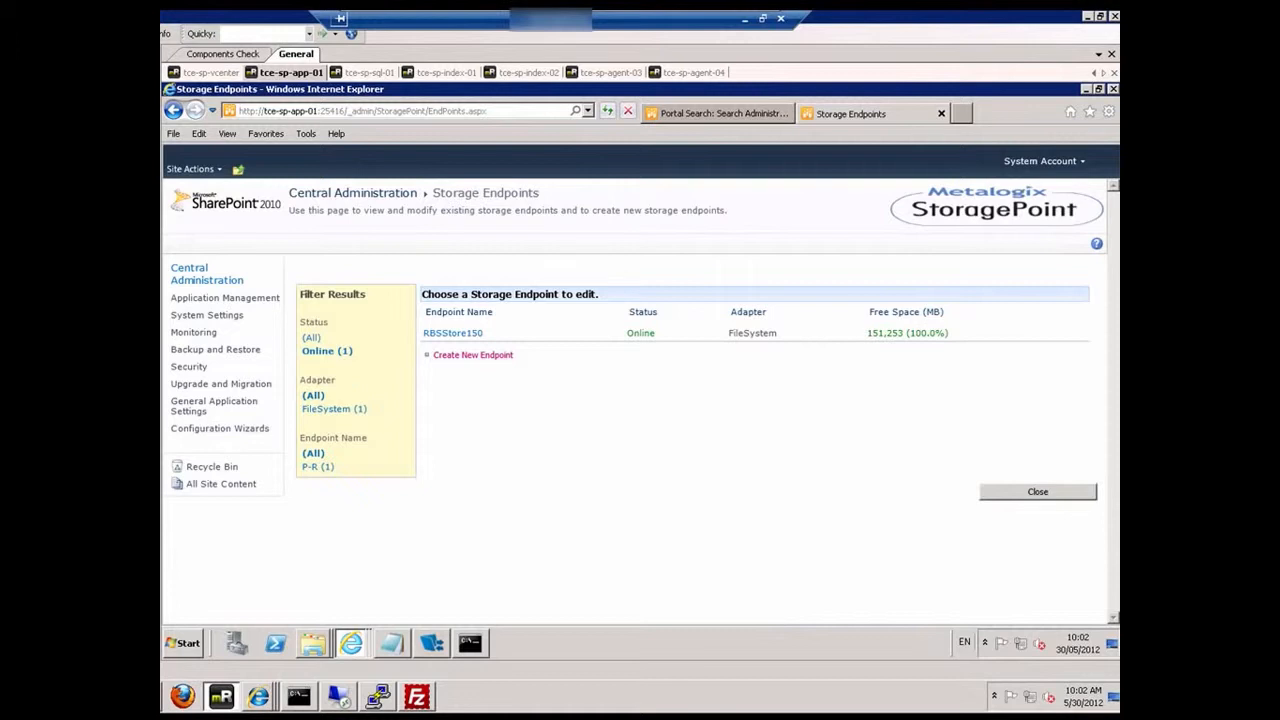
# Start a new StoragePoint storage profile in Application Management and name it CDB150
pyautogui.click(215, 299)
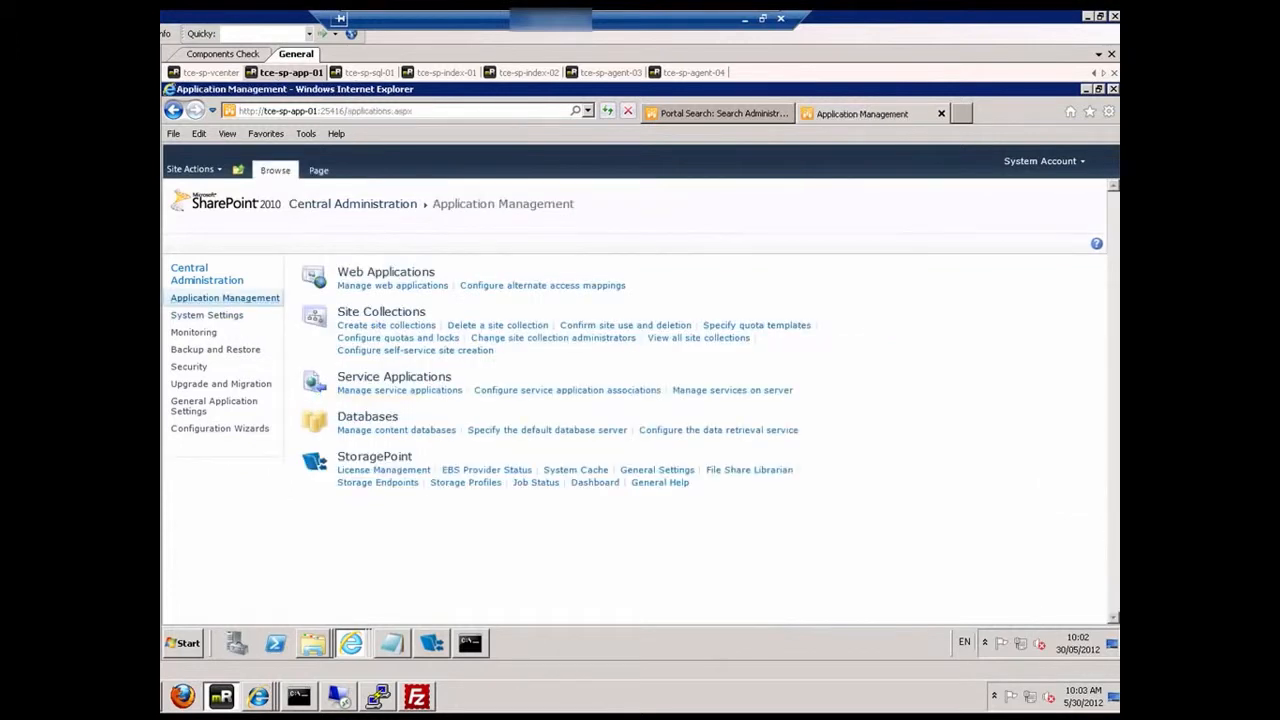
pyautogui.click(465, 482)
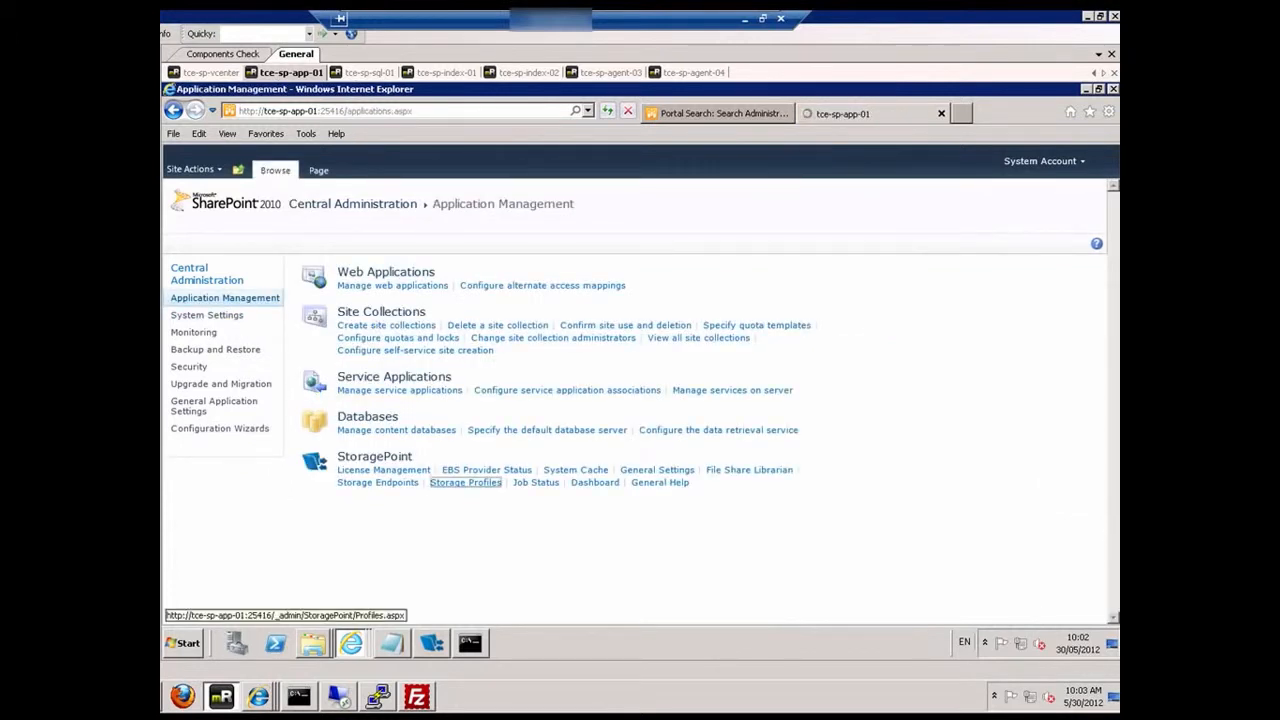
pyautogui.click(468, 340)
pyautogui.write('CDB')
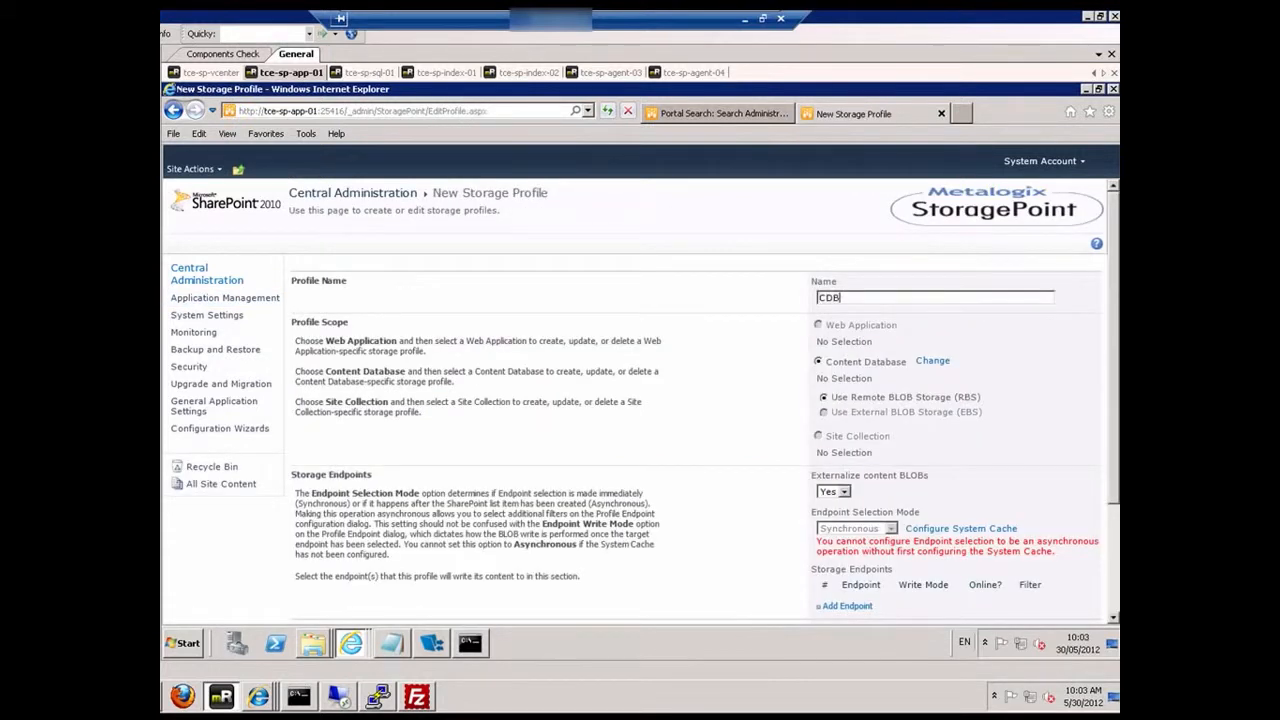
pyautogui.write('150')
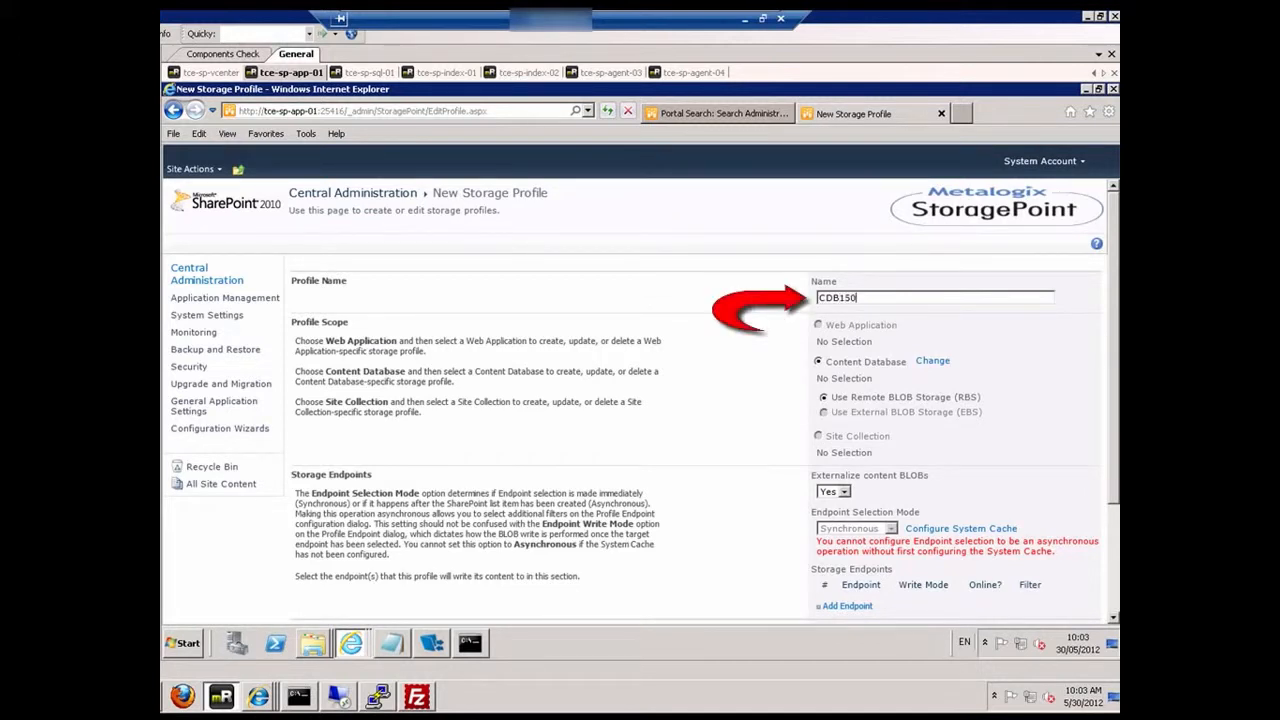
# Set the profile's content database scope to ContentDB150 of the portal web application
pyautogui.scroll(-2, 640, 400)
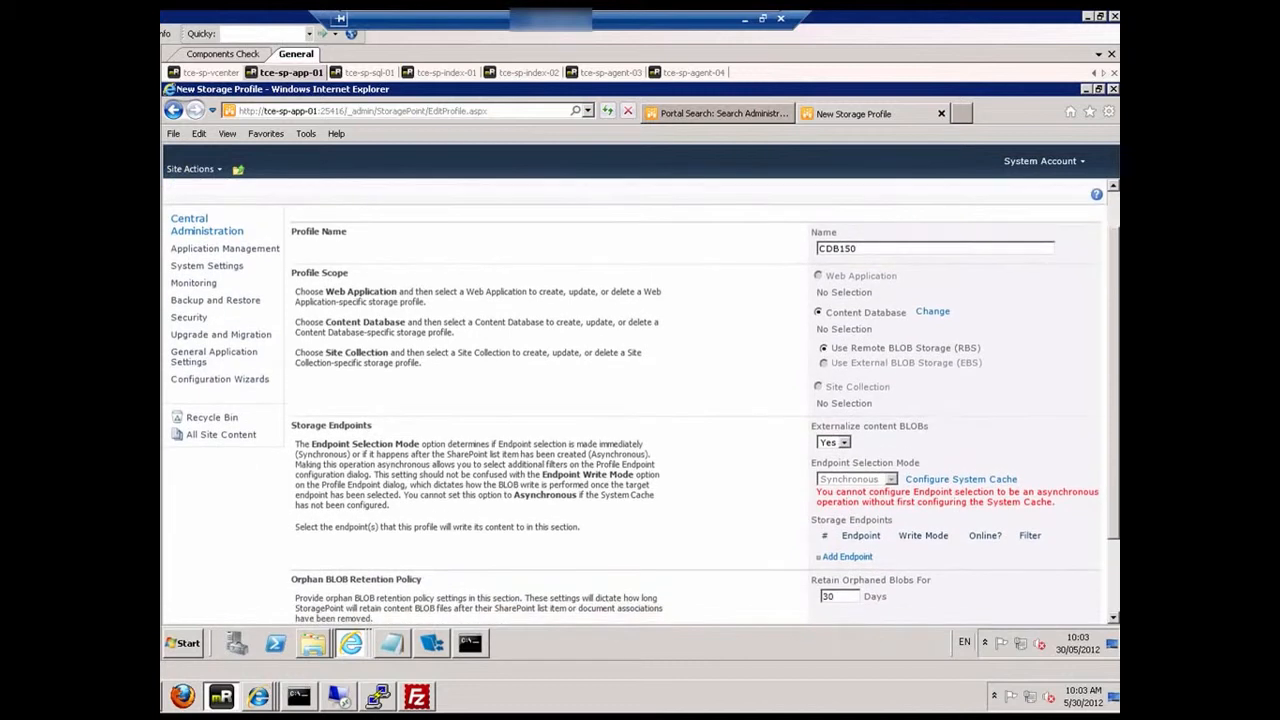
pyautogui.click(933, 274)
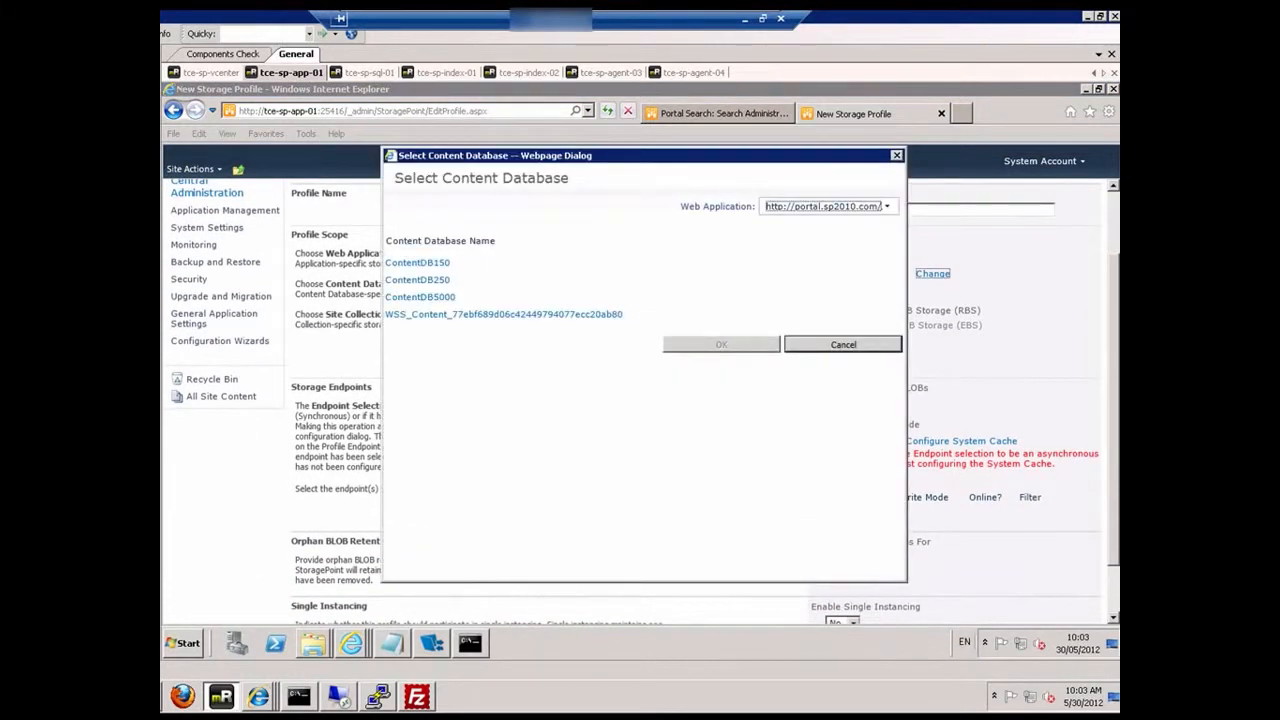
pyautogui.click(420, 263)
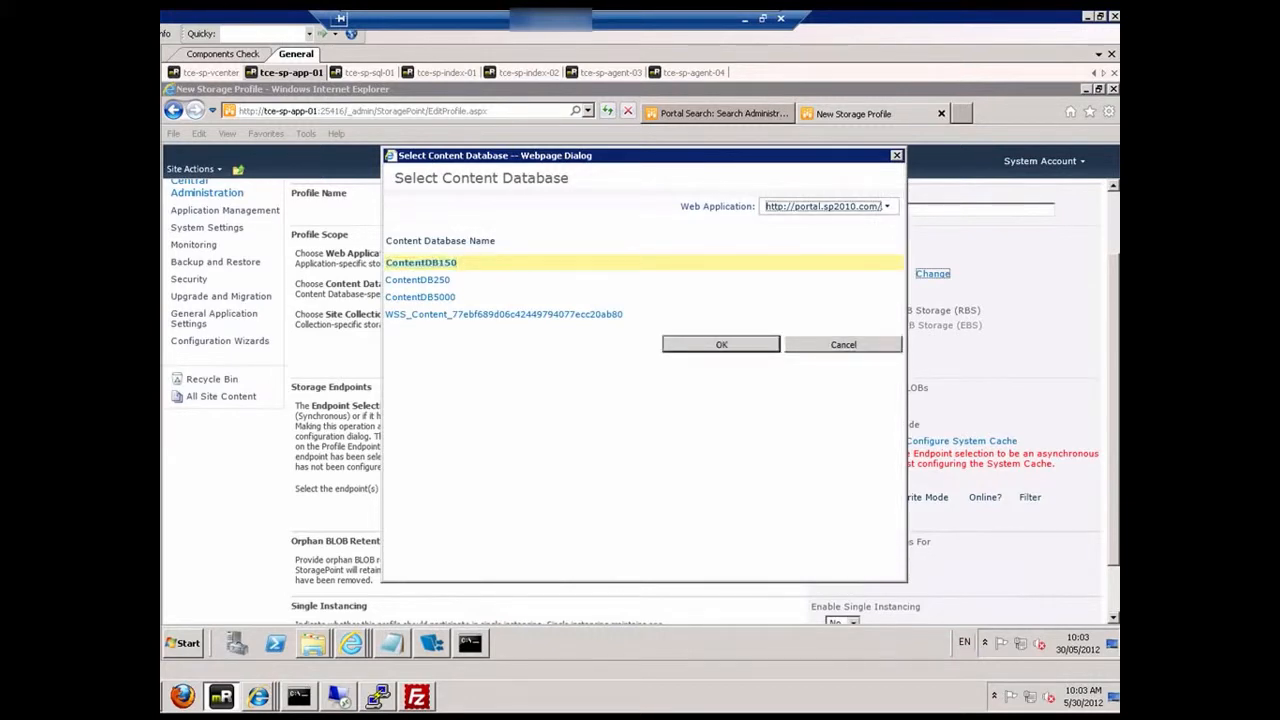
pyautogui.click(721, 344)
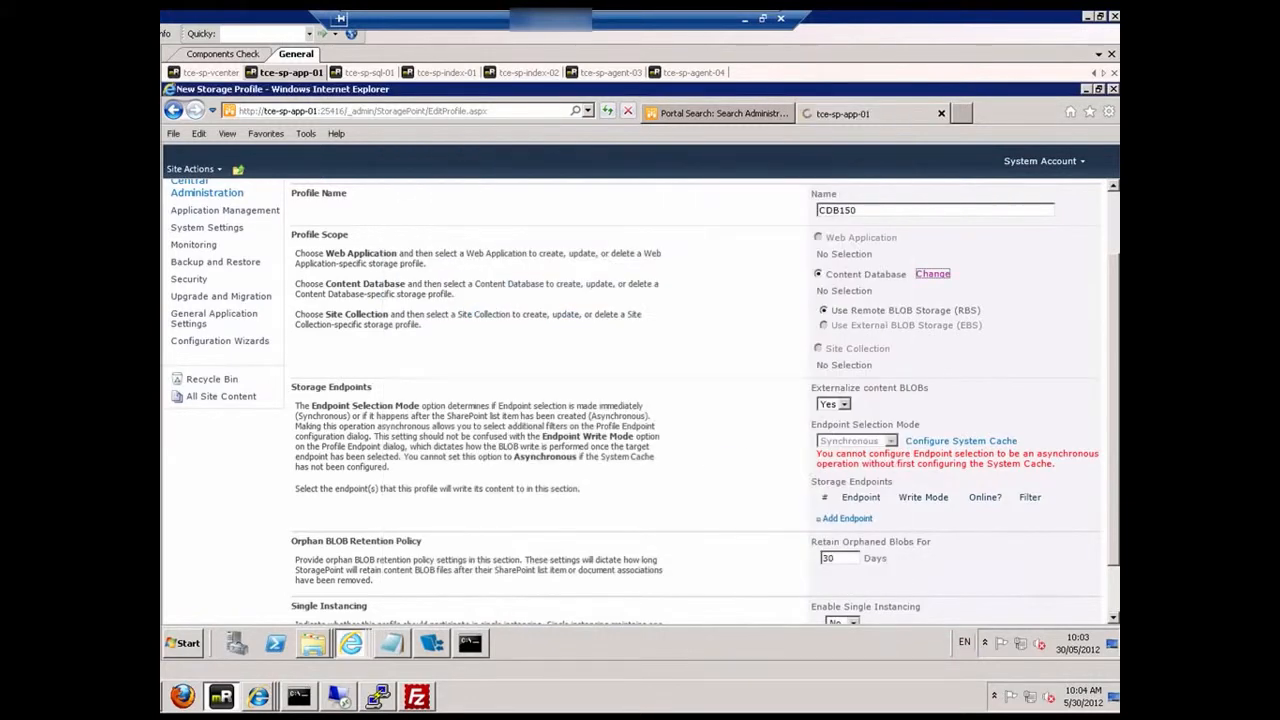
# Add the RBSStore150 (FileSystem) endpoint to the storage profile and save the profile
pyautogui.scroll(-1, 640, 400)
pyautogui.click(847, 455)
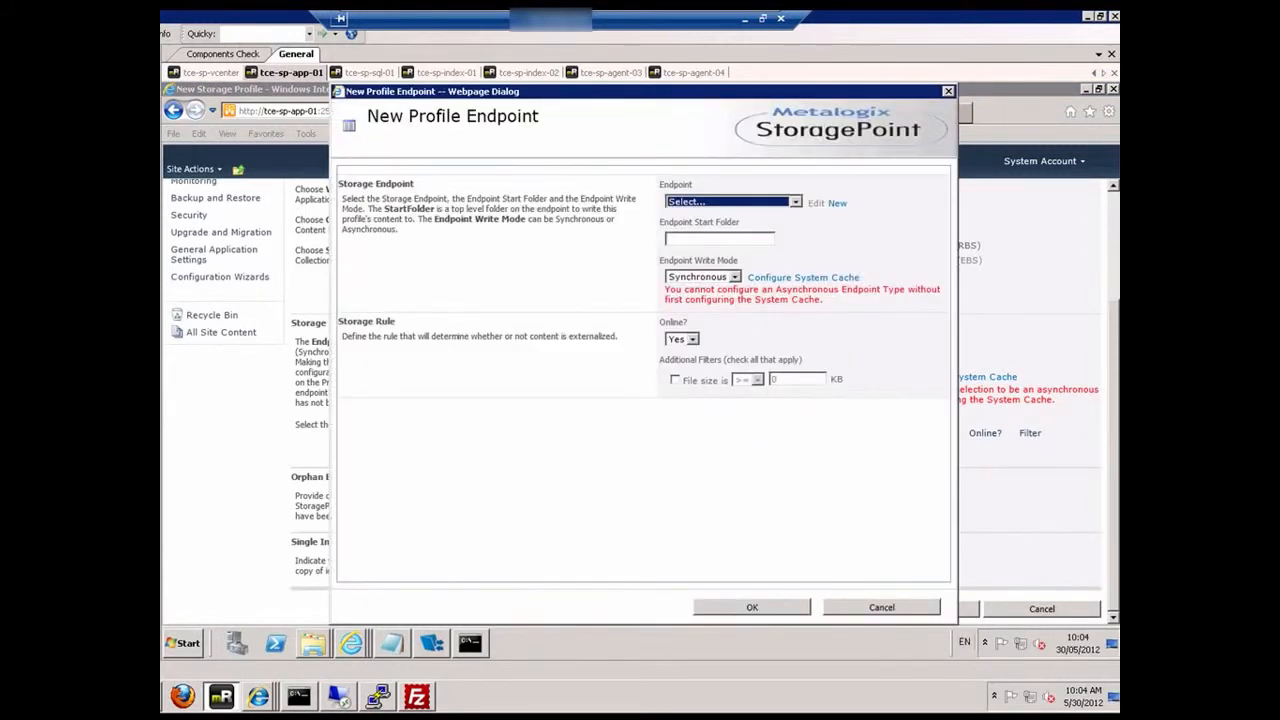
pyautogui.click(796, 202)
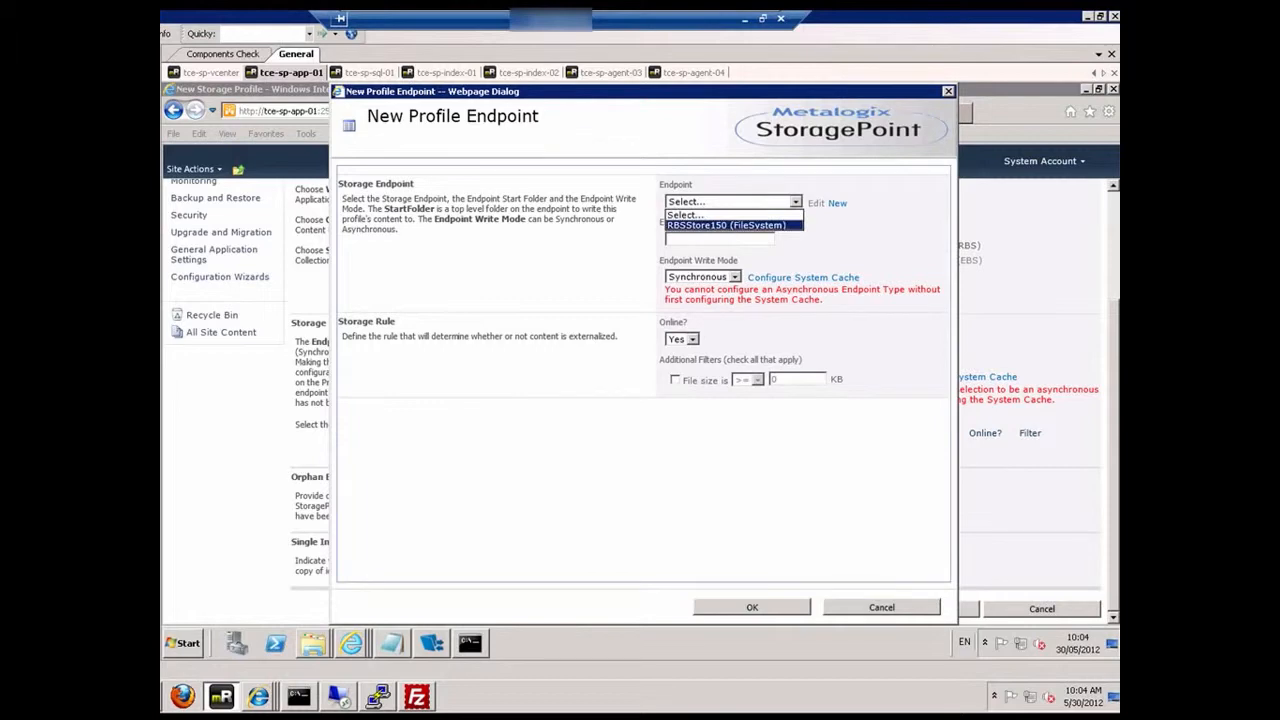
pyautogui.click(727, 225)
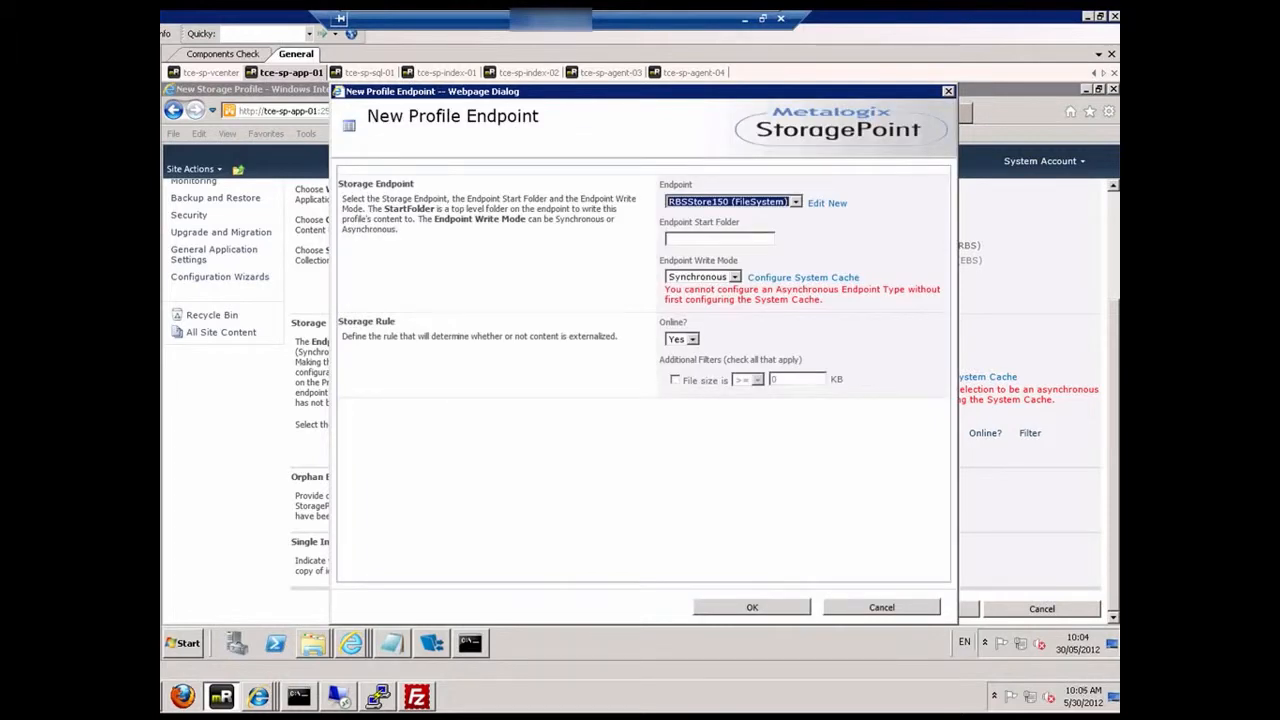
pyautogui.click(752, 607)
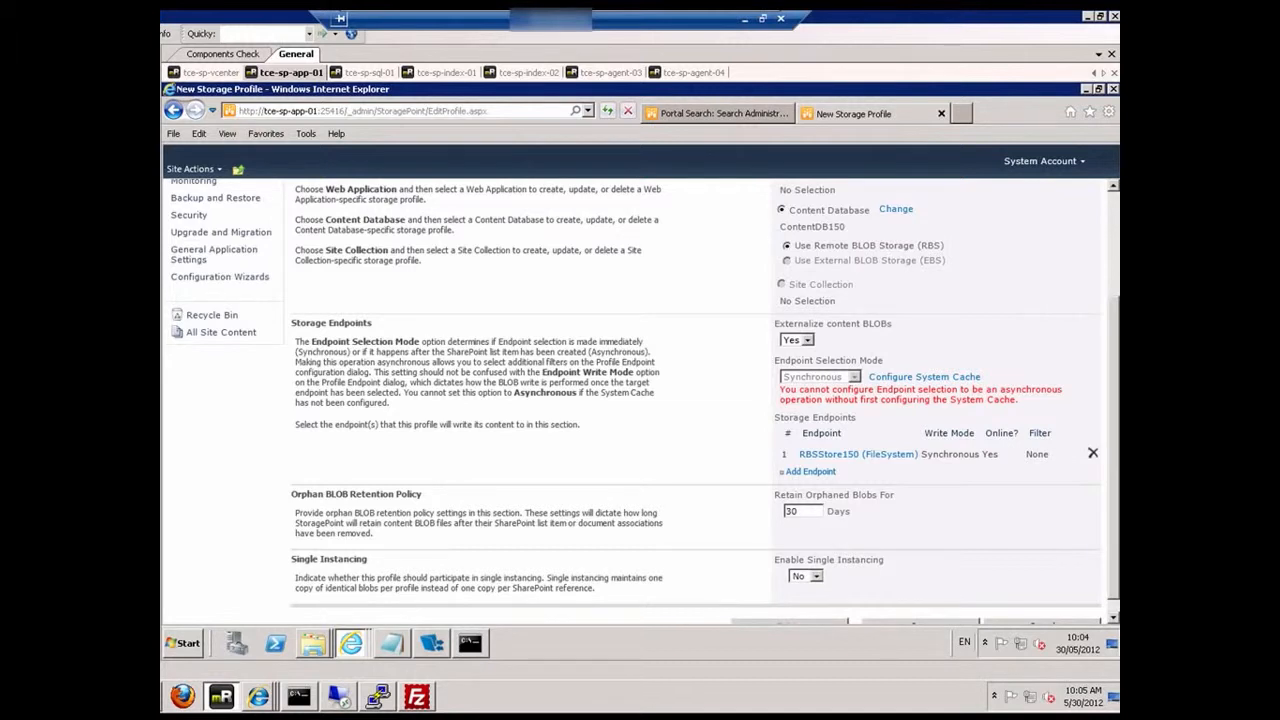
pyautogui.scroll(-1, 645, 402)
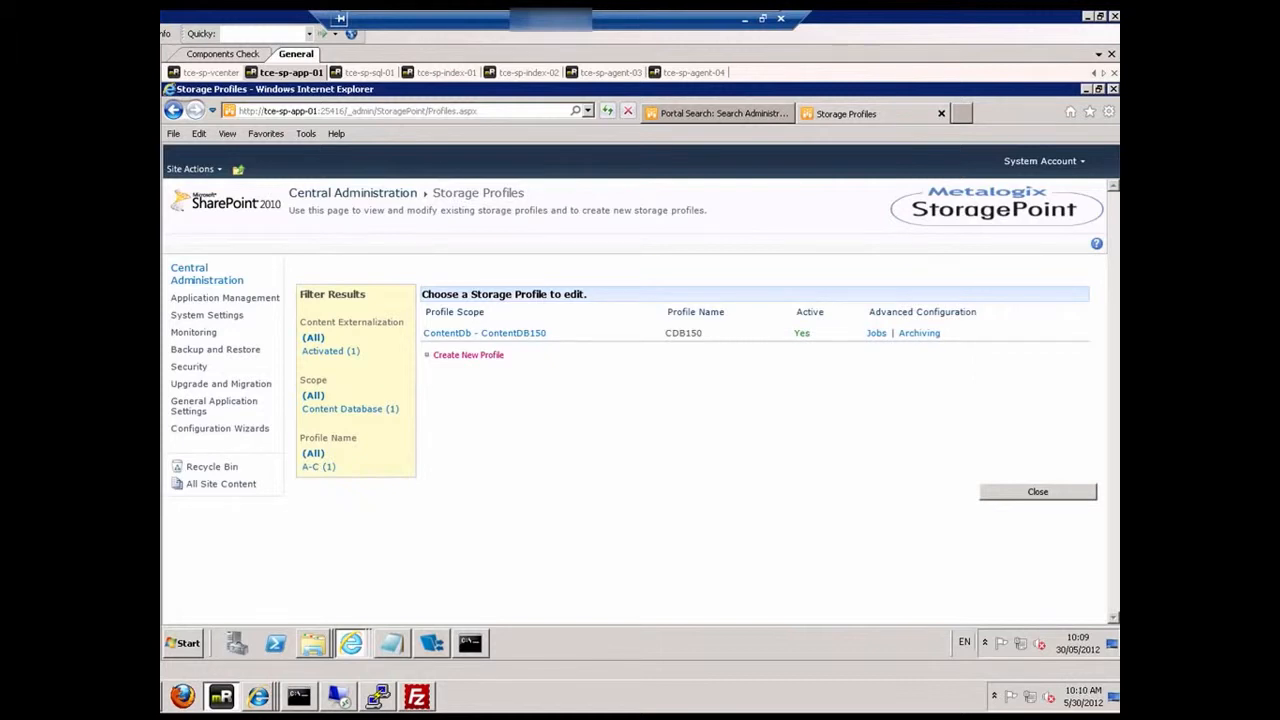
# Set the CDB150 profile's BLOB Externalization job to the Master role with all servers as workers and run Analyze & Estimate
pyautogui.click(876, 333)
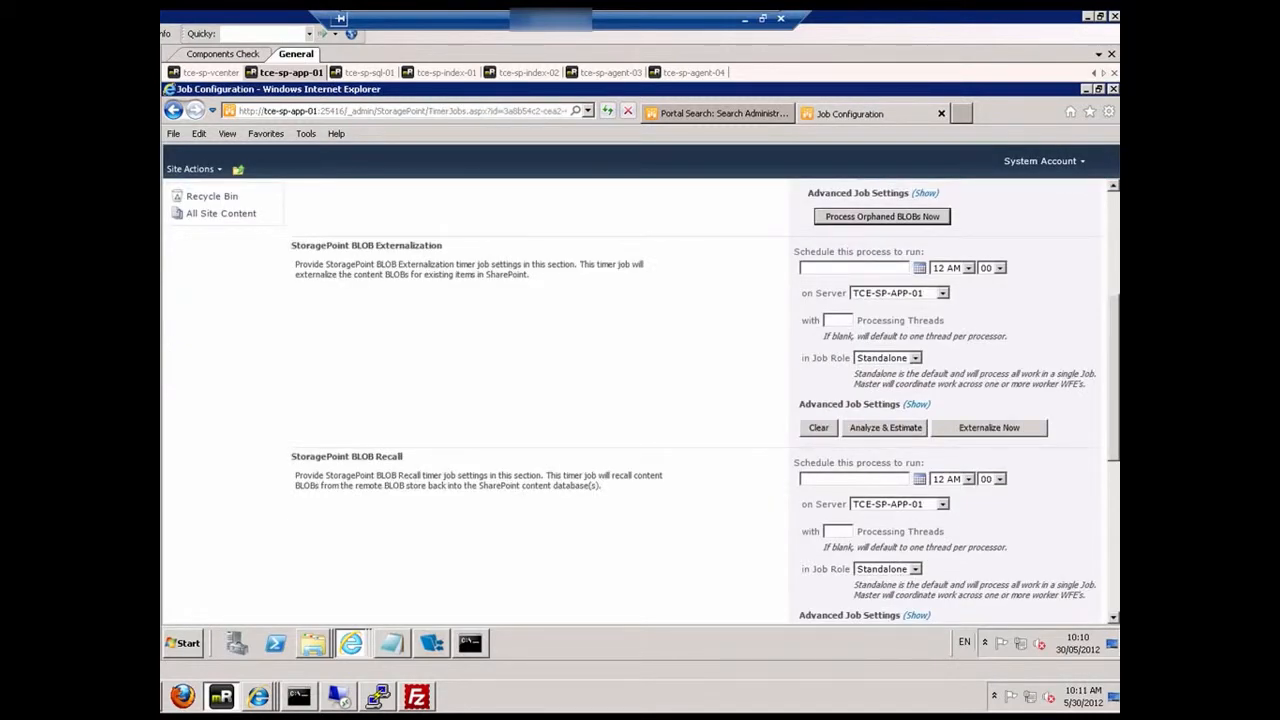
pyautogui.click(914, 358)
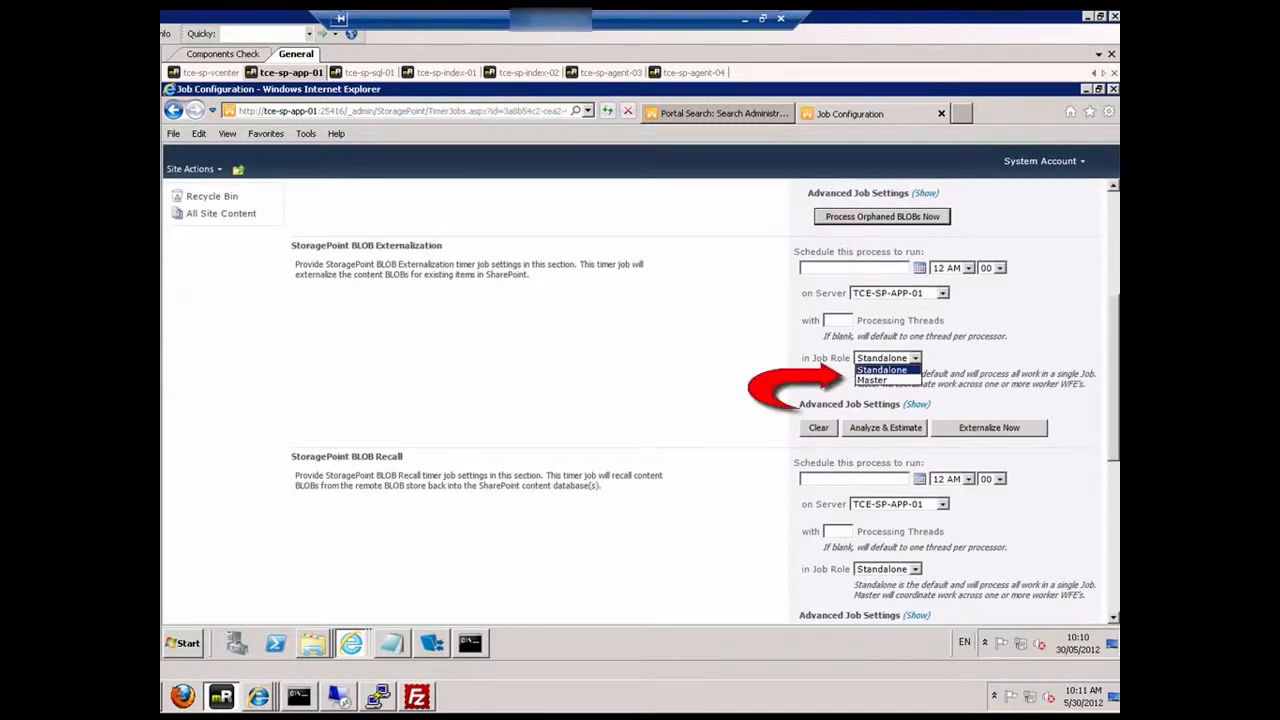
pyautogui.click(871, 380)
pyautogui.click(891, 406)
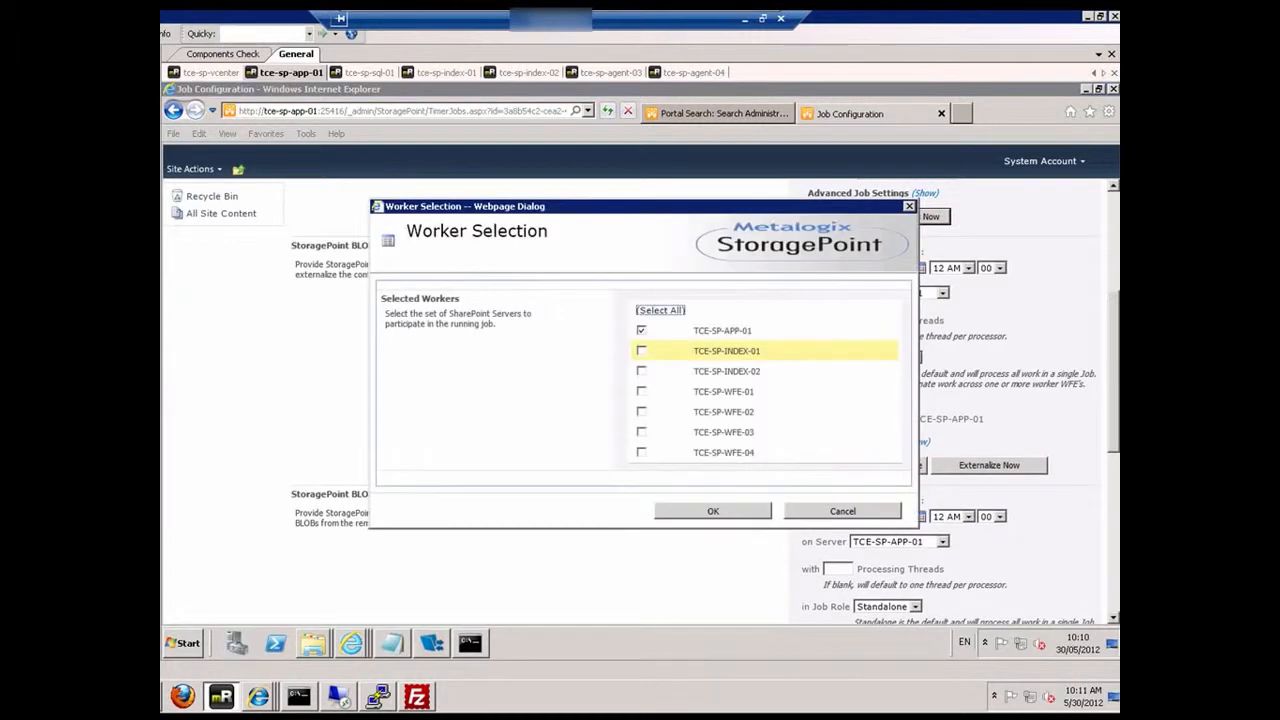
pyautogui.click(660, 310)
pyautogui.click(713, 511)
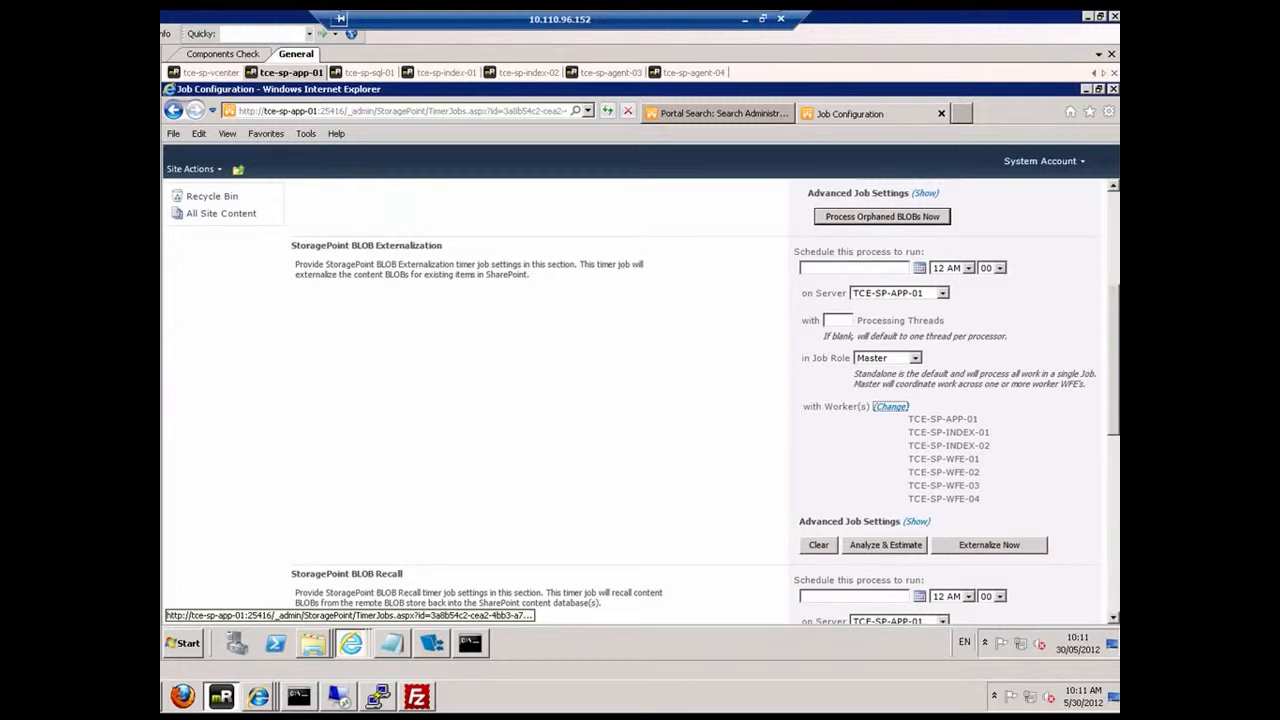
pyautogui.click(885, 545)
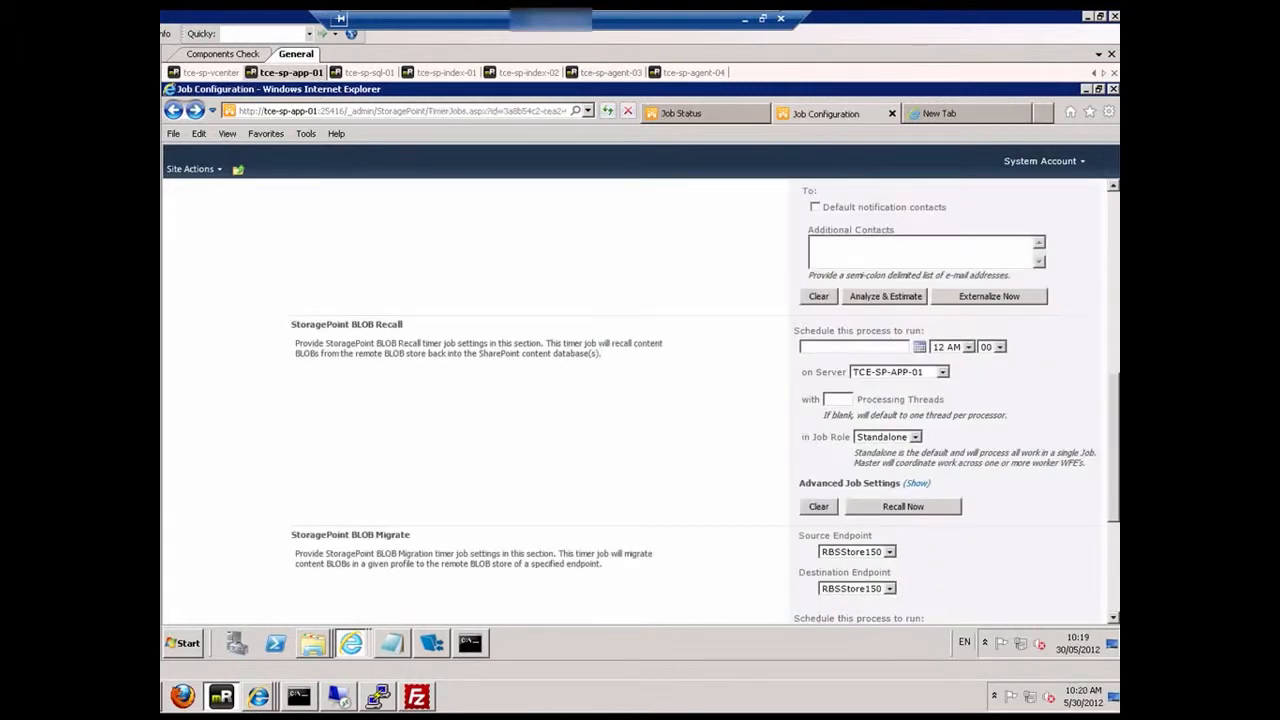
# Refresh the StoragePoint job status to check the progress of the Bulk Externalize job for ContentDB150
pyautogui.scroll(-1, 640, 400)
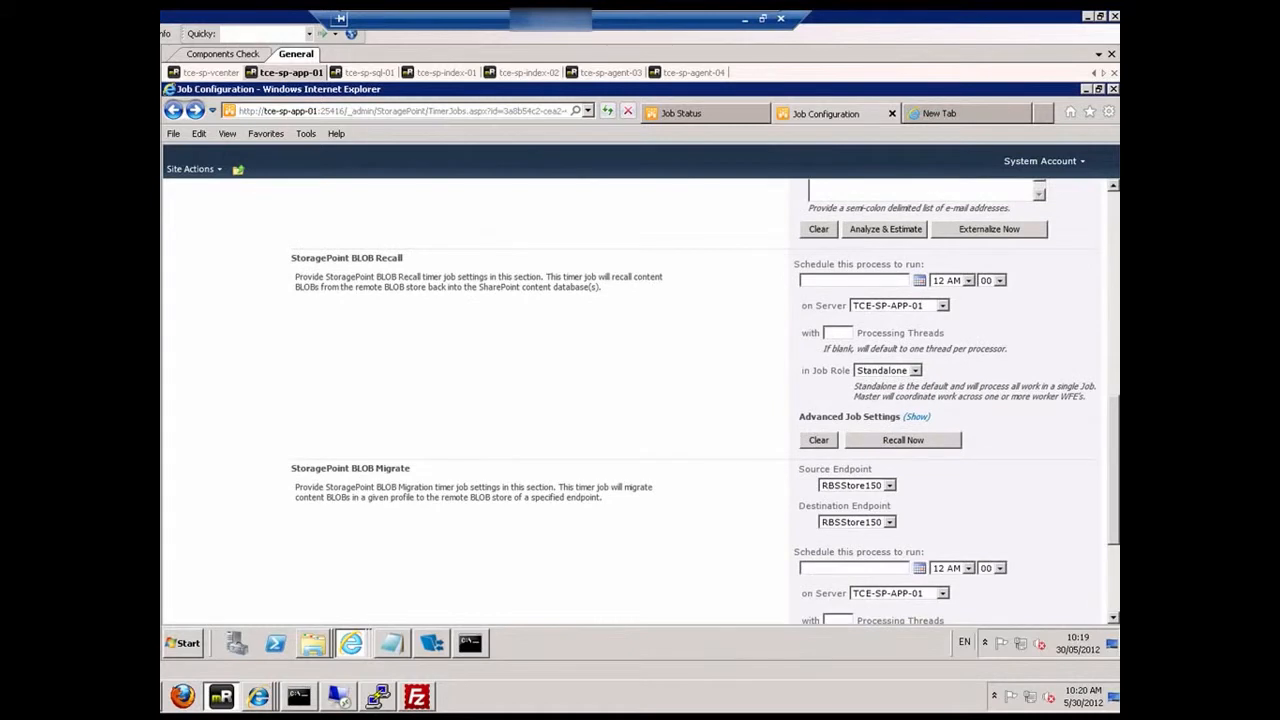
pyautogui.scroll(-3, 640, 400)
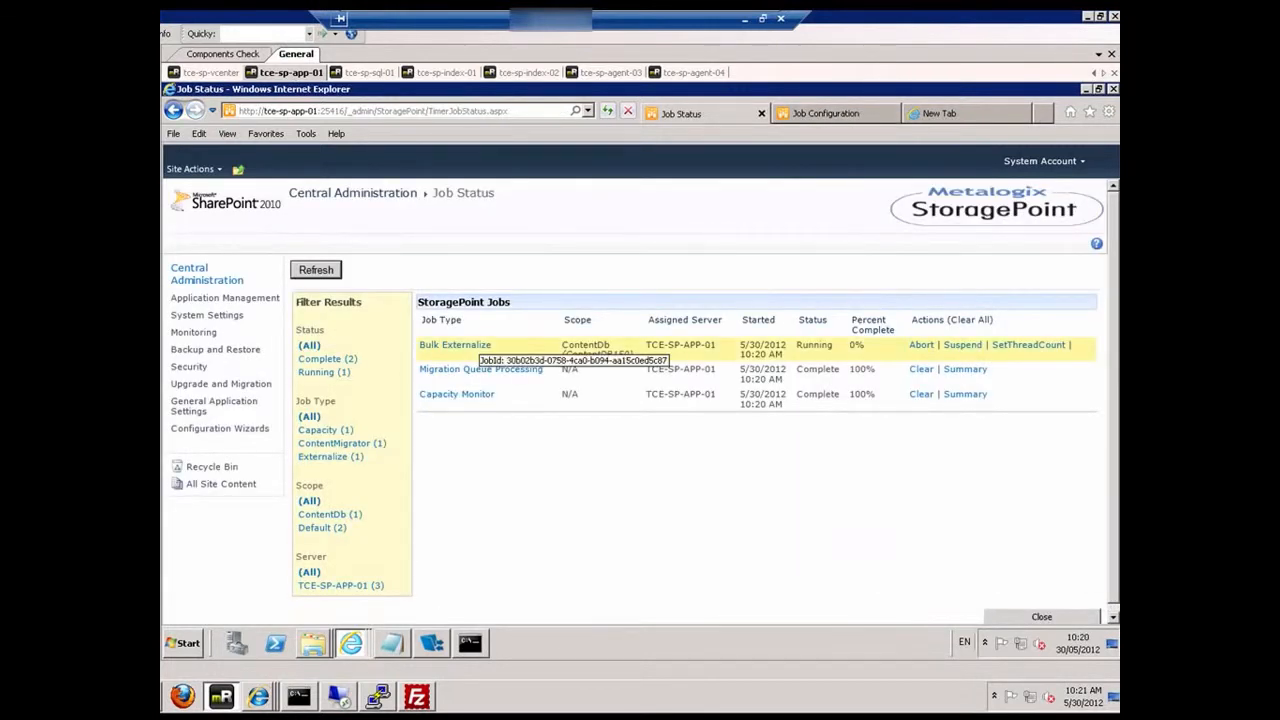
pyautogui.click(316, 270)
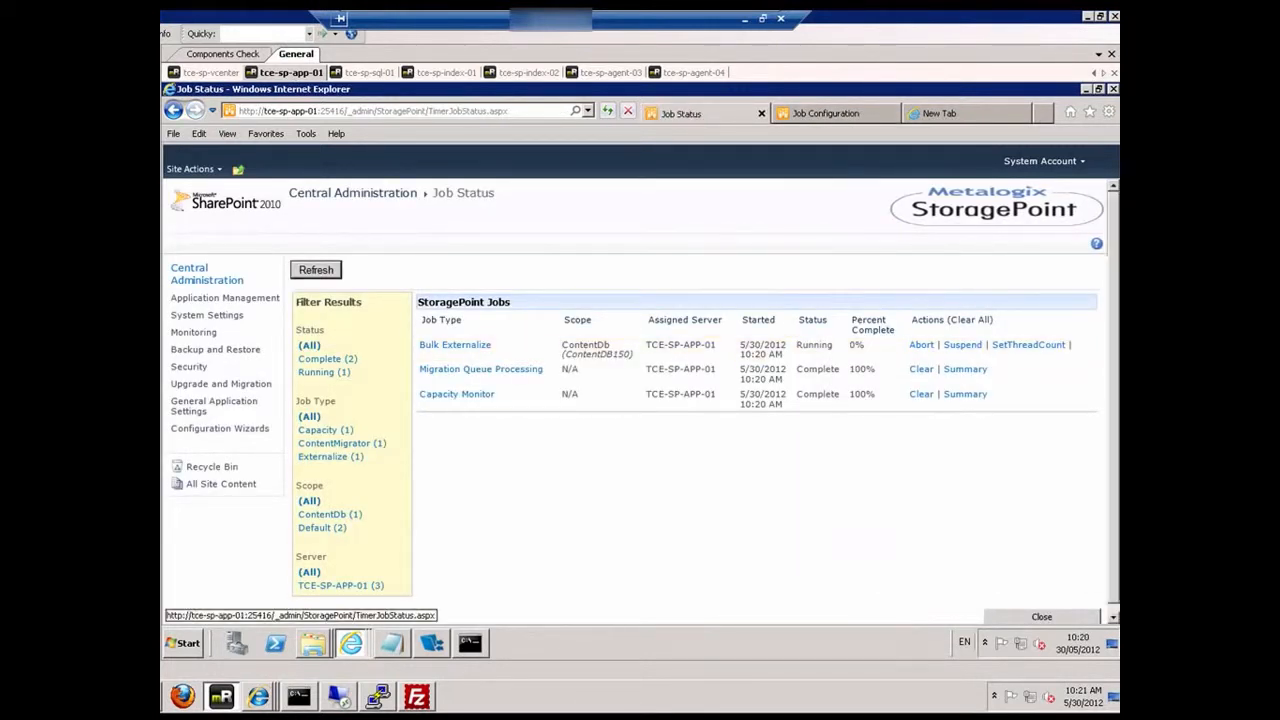